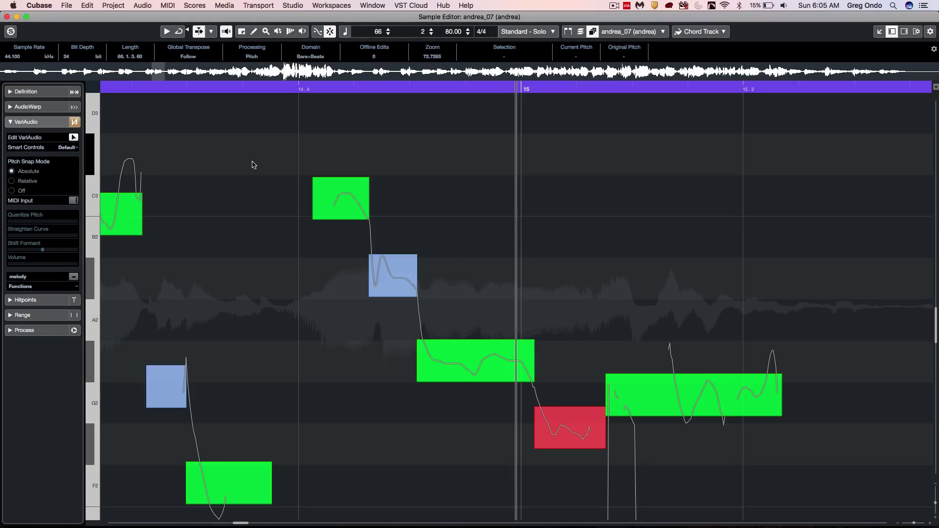
Retune the upper C3 segment from −7% onto C3 at +0% using Relative, then Absolute pitch snap
click(15, 180)
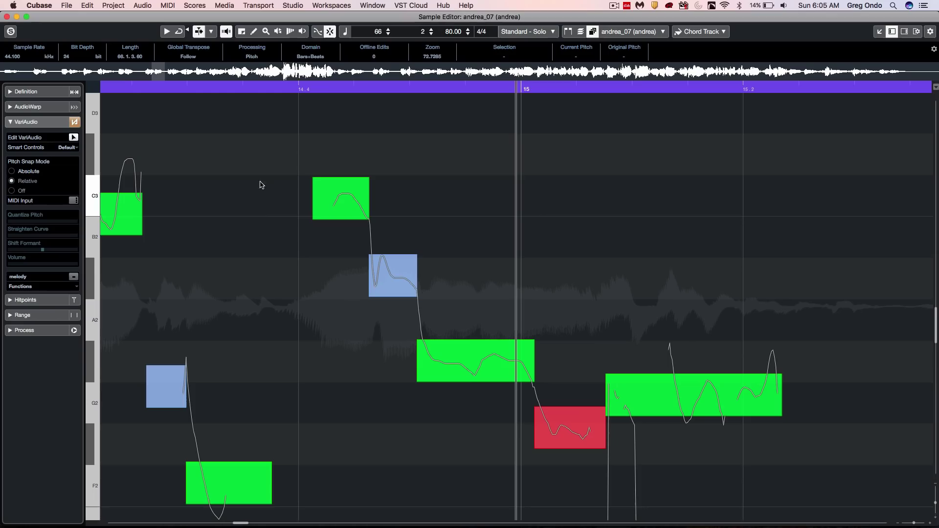
drag(346, 195, 329, 211)
click(11, 171)
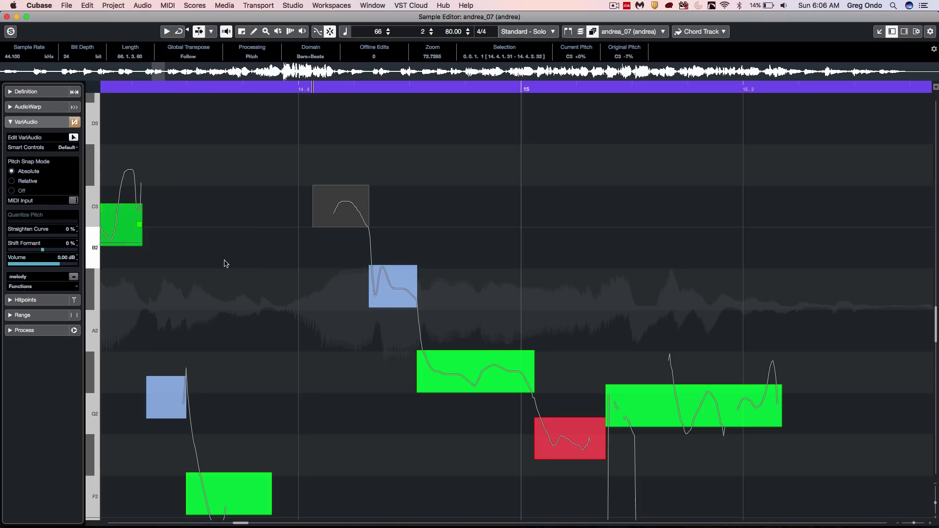
Quantize the long G2 segment onto G2 and straighten its pitch curve to 21%
click(73, 148)
click(75, 151)
click(520, 266)
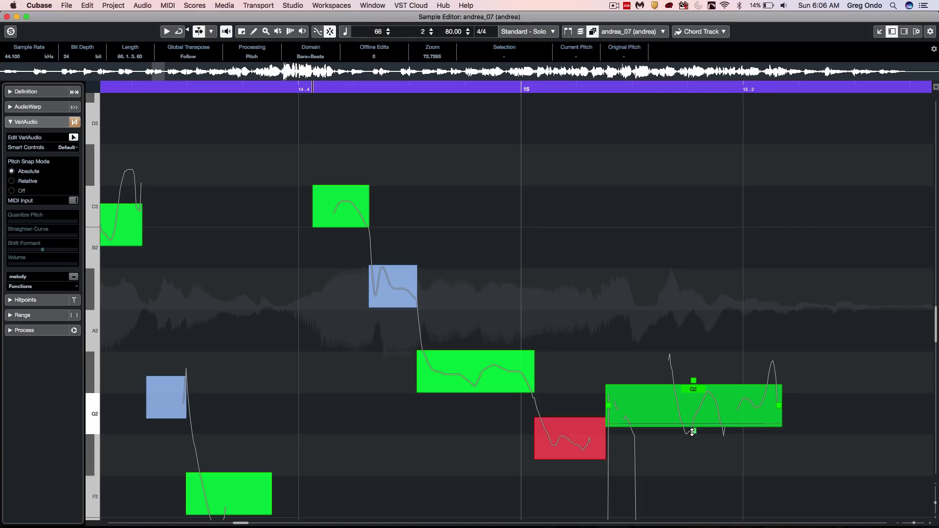
drag(693, 435, 706, 465)
click(706, 465)
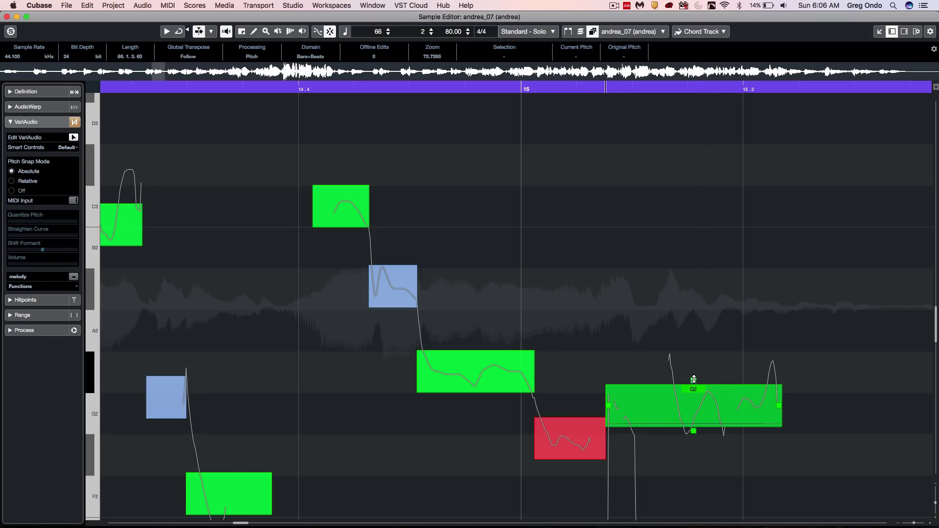
mouse_move(693, 381)
mouse_down()
mouse_move(696, 171)
mouse_move(709, 462)
mouse_move(703, 269)
mouse_move(700, 378)
mouse_up()
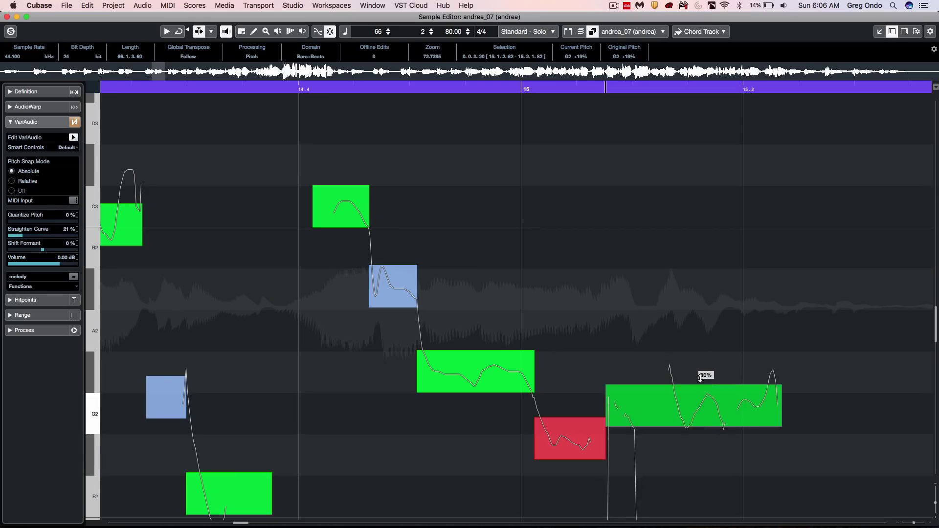
click(720, 459)
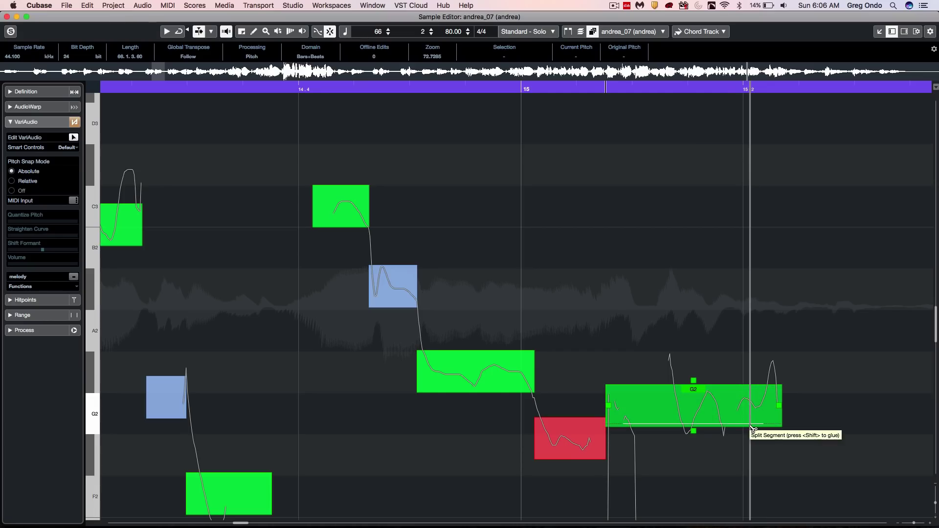
Split and re-glue the G2 segment, then glue the red F#2 note onto it
click(750, 427)
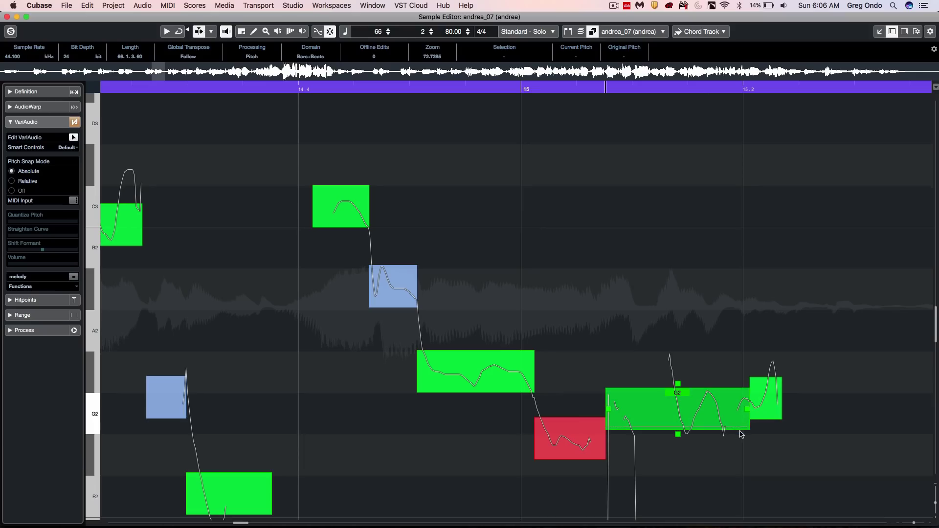
shift+click(751, 426)
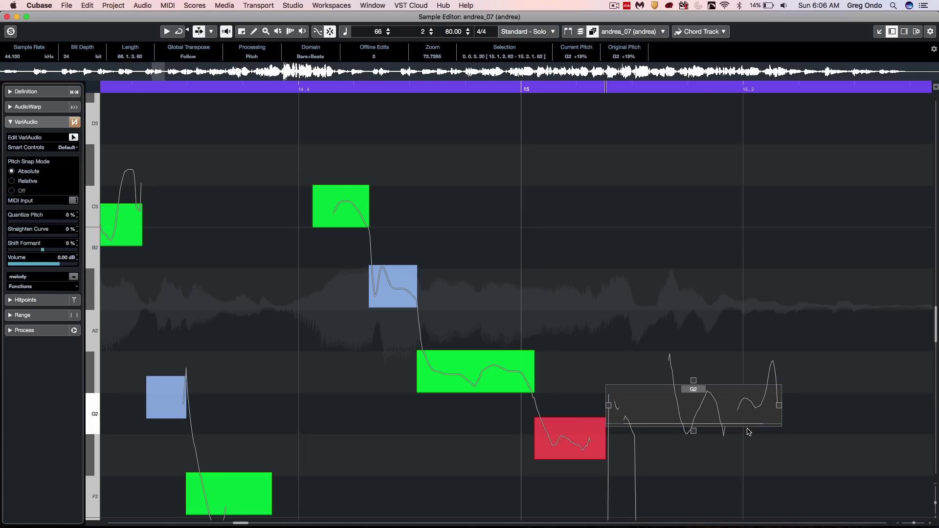
shift+click(614, 420)
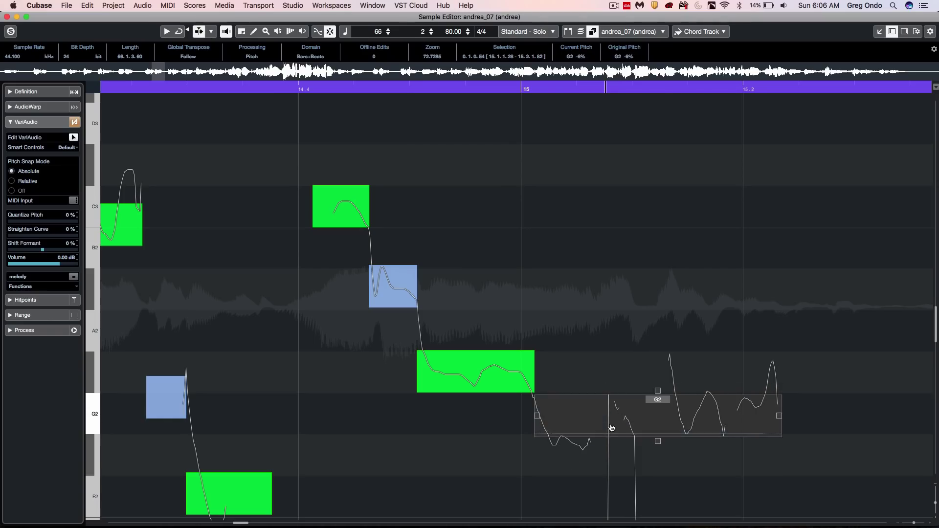
click(639, 277)
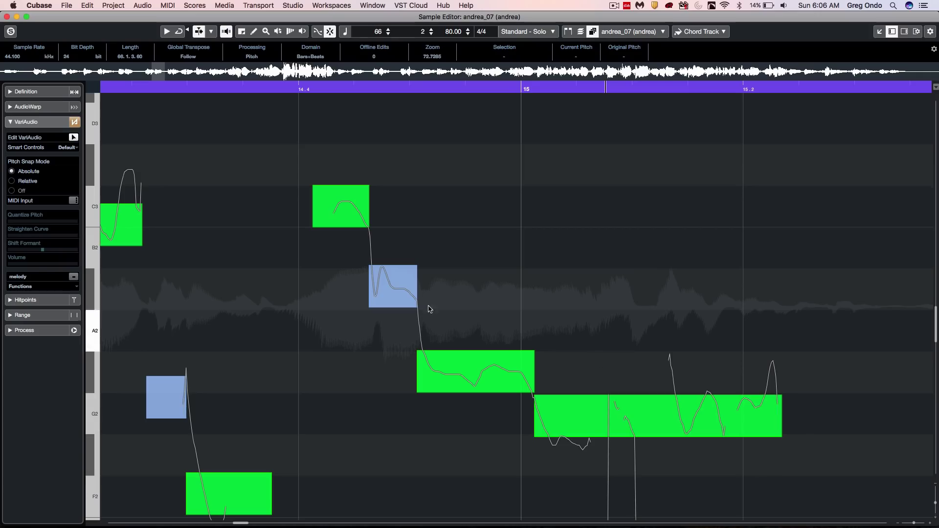
Set the VariAudio Smart Controls option to Show All Smart Controls
click(71, 147)
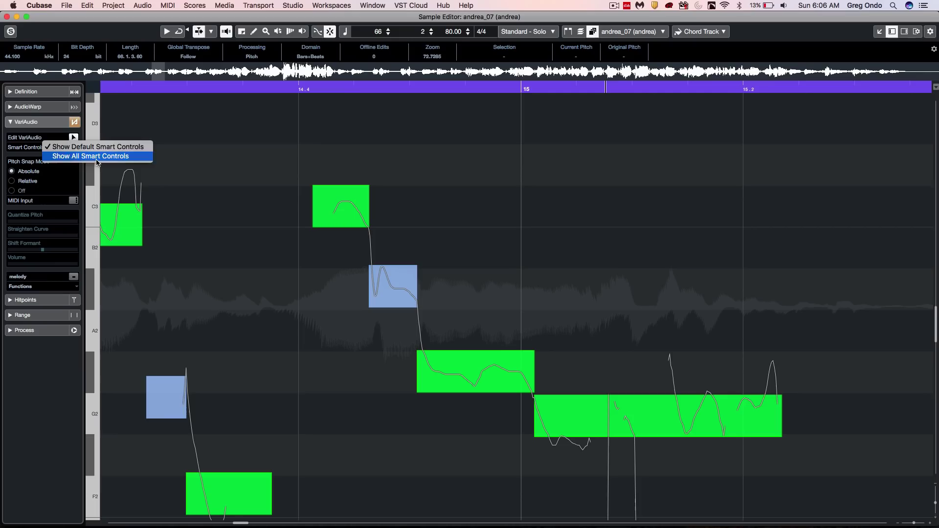
click(97, 156)
mouse_move(766, 415)
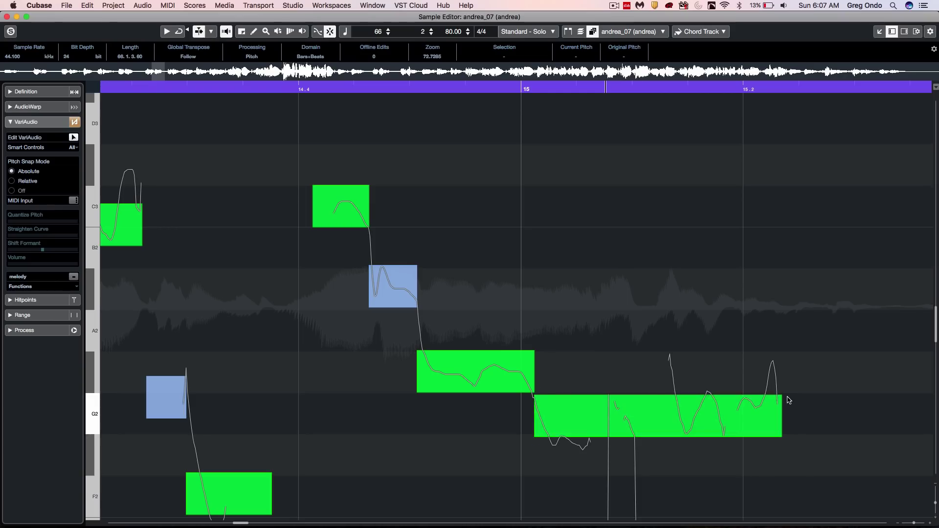
mouse_move(779, 396)
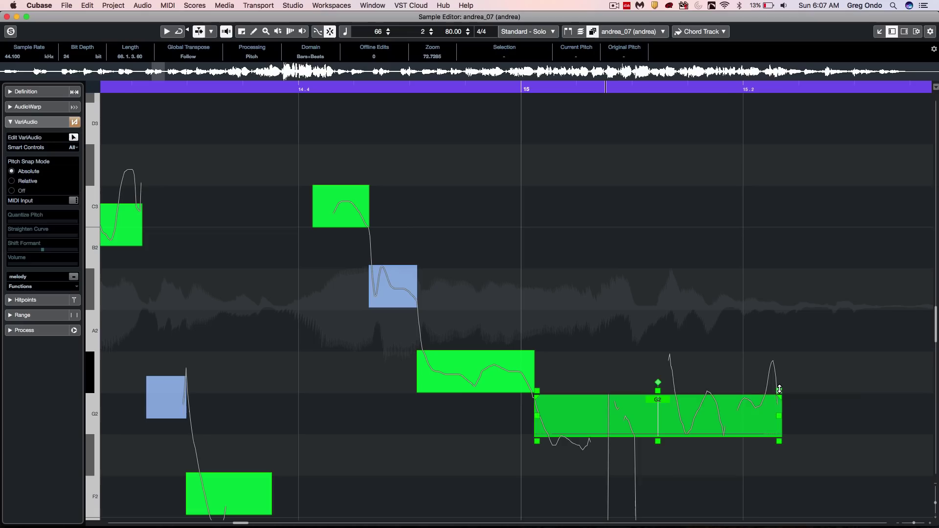
Tilt the G2 segment's pitch curve at its right and left ends
drag(779, 389, 782, 413)
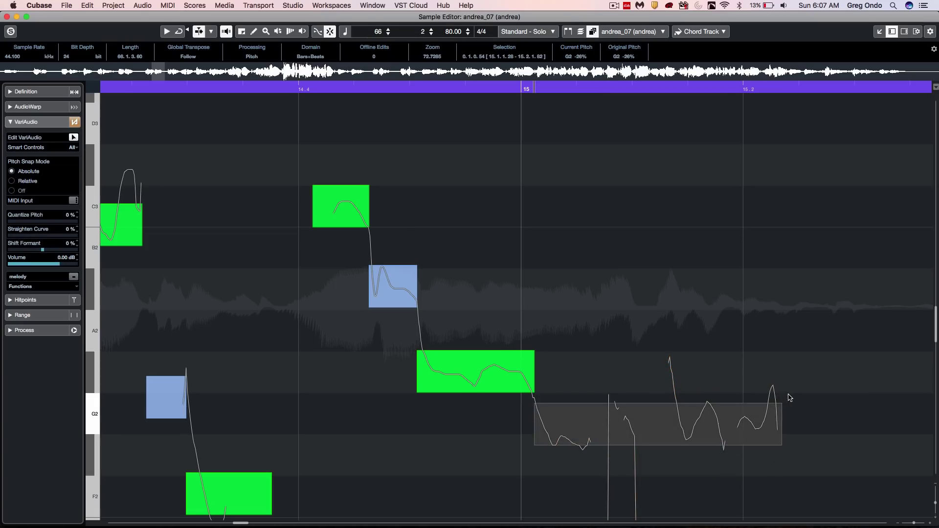
drag(780, 403, 808, 394)
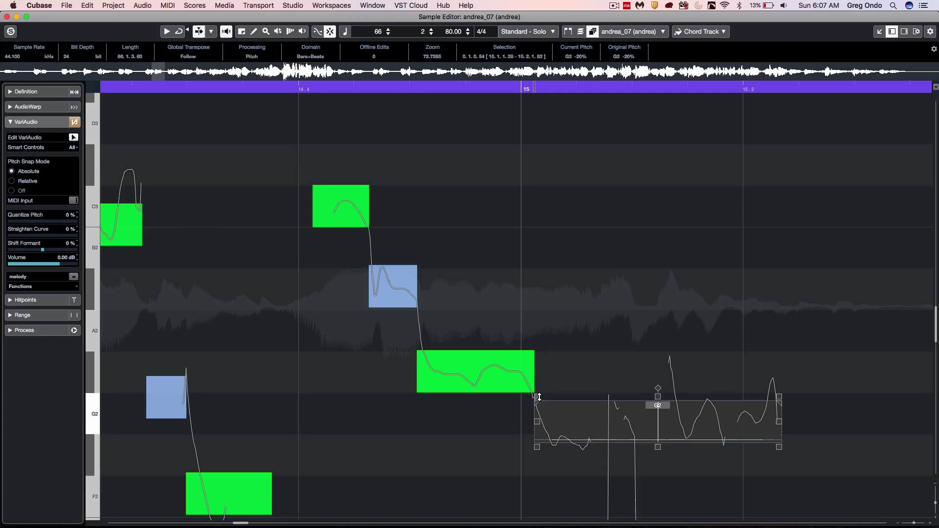
drag(537, 397, 538, 377)
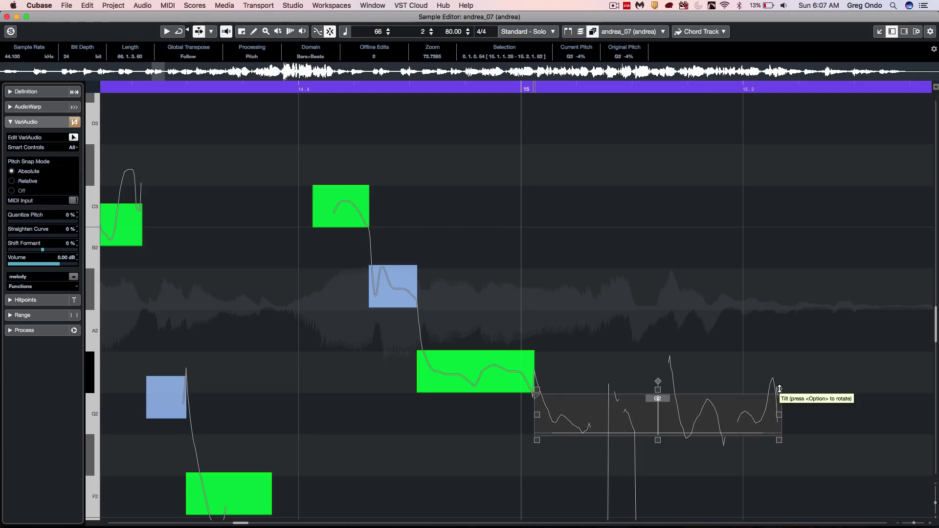
mouse_move(780, 389)
mouse_down()
mouse_move(773, 325)
mouse_move(757, 483)
mouse_move(755, 264)
mouse_move(756, 396)
mouse_move(765, 350)
mouse_move(767, 389)
mouse_up()
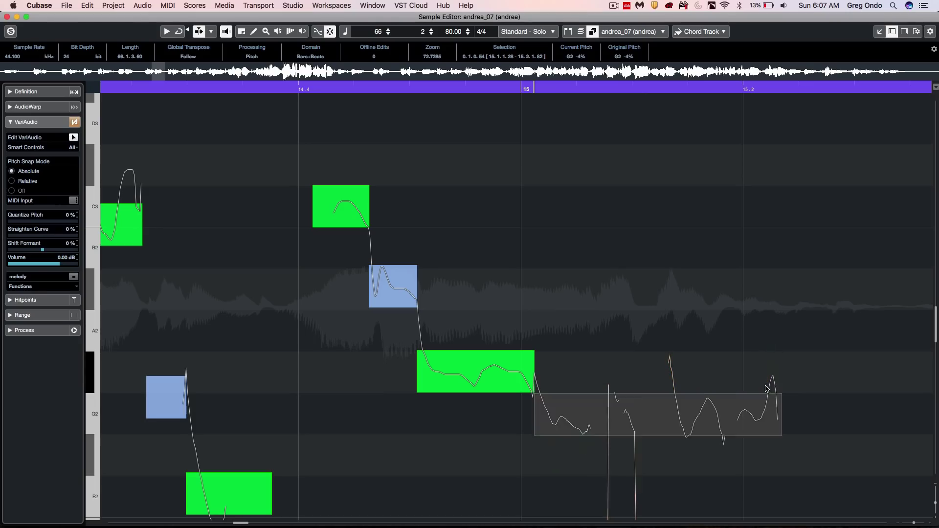
Reselect the G2 segment, undo a stray pitch edit, and re-tilt its left end to −3%
click(665, 370)
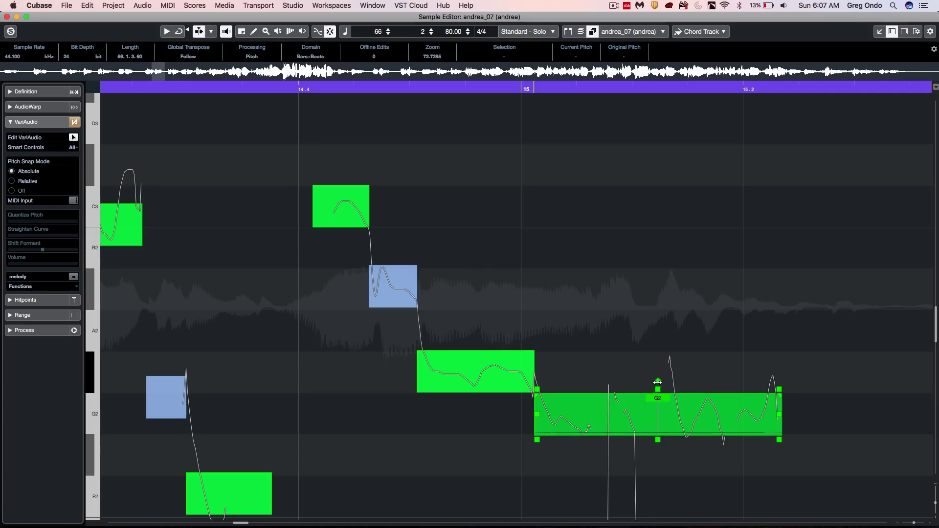
click(657, 382)
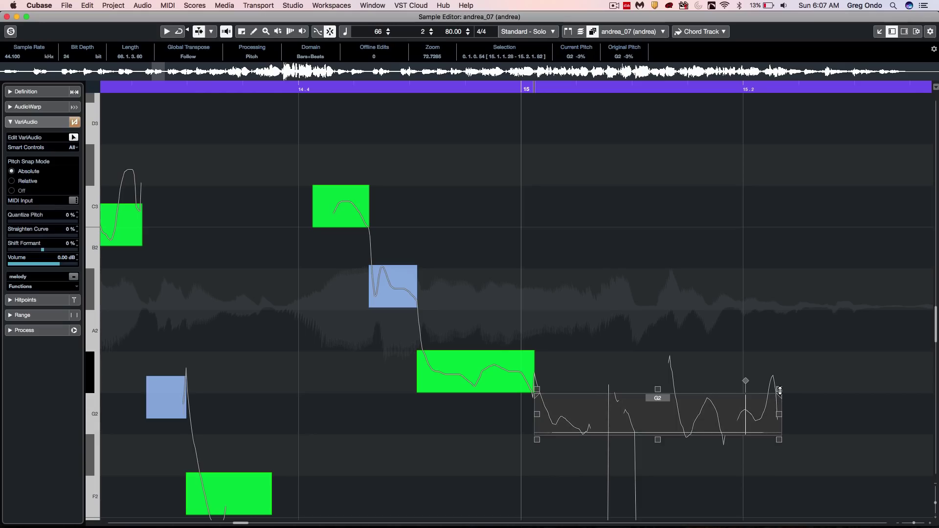
click(773, 429)
key(super+z)
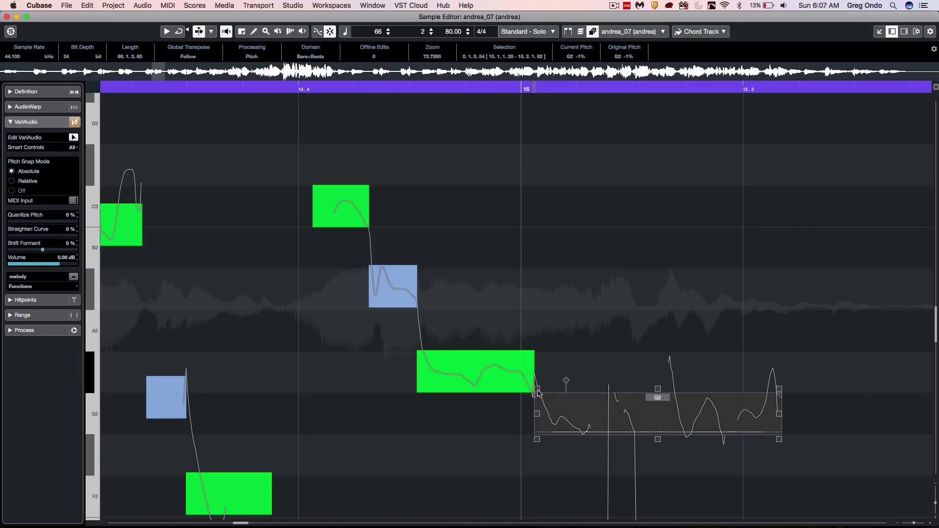
drag(536, 391, 604, 416)
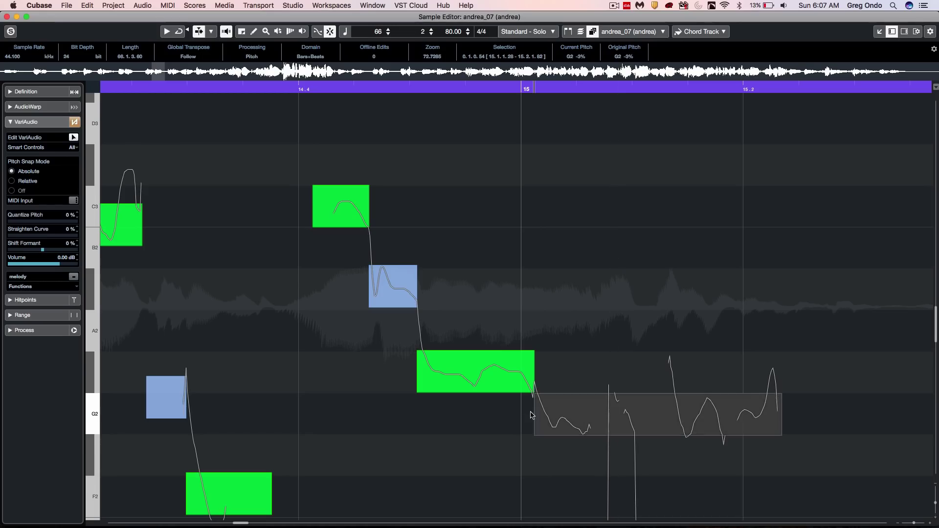
Straighten the G#2 segment's pitch curve to 47%
click(598, 369)
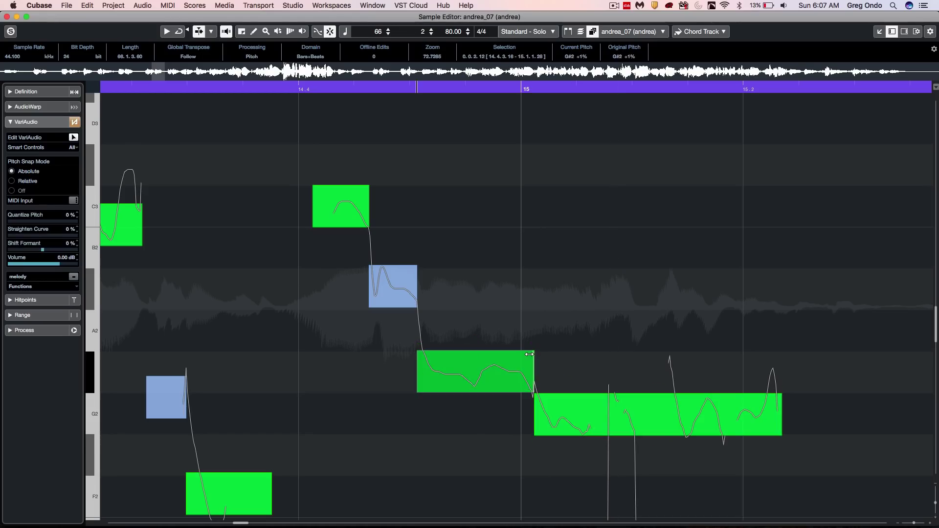
click(472, 348)
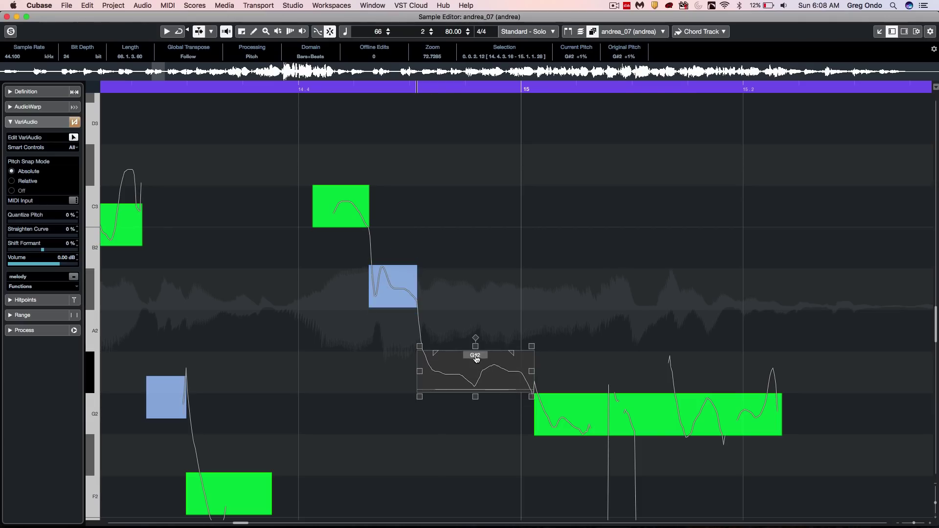
drag(475, 346, 475, 377)
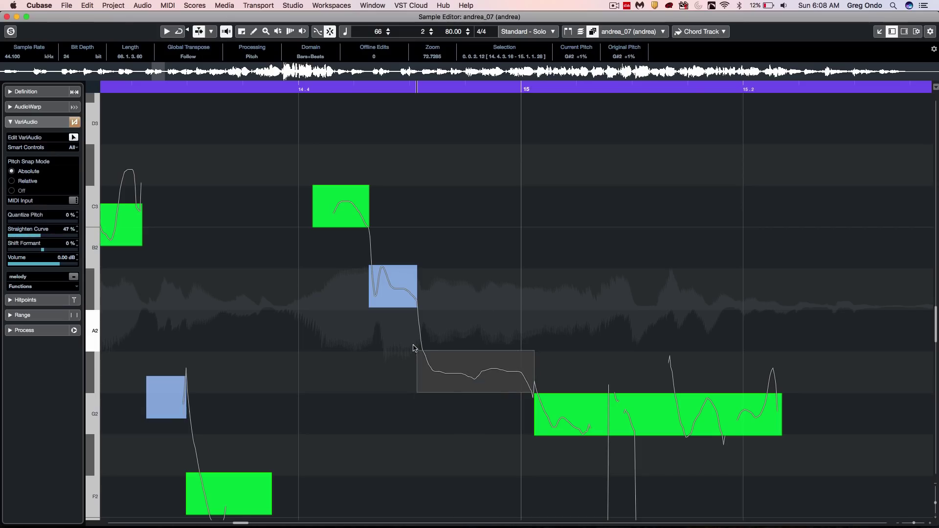
click(425, 417)
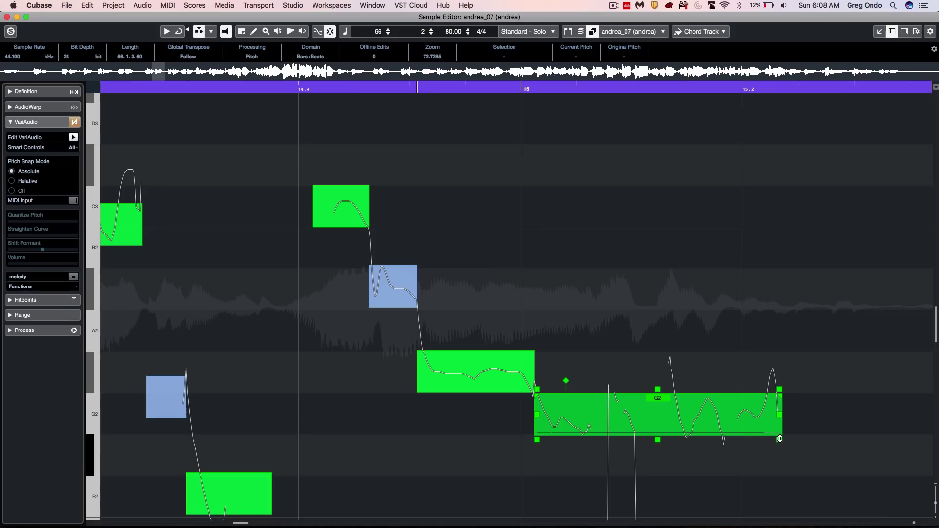
Set the G2 segment's volume to 2.24 dB and its formant shift to −31%
mouse_move(779, 438)
mouse_down()
mouse_move(766, 494)
mouse_move(780, 372)
mouse_move(765, 469)
mouse_move(783, 389)
mouse_move(775, 431)
mouse_up()
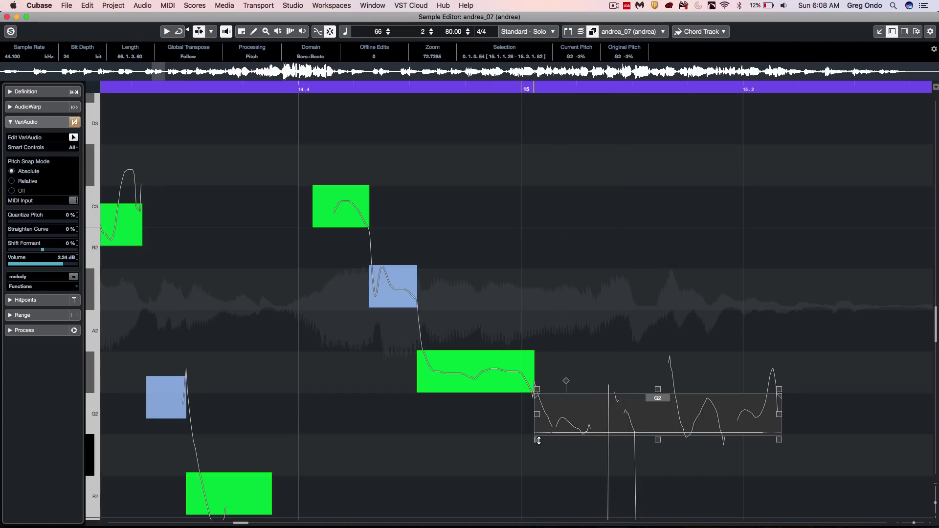
drag(539, 441, 543, 469)
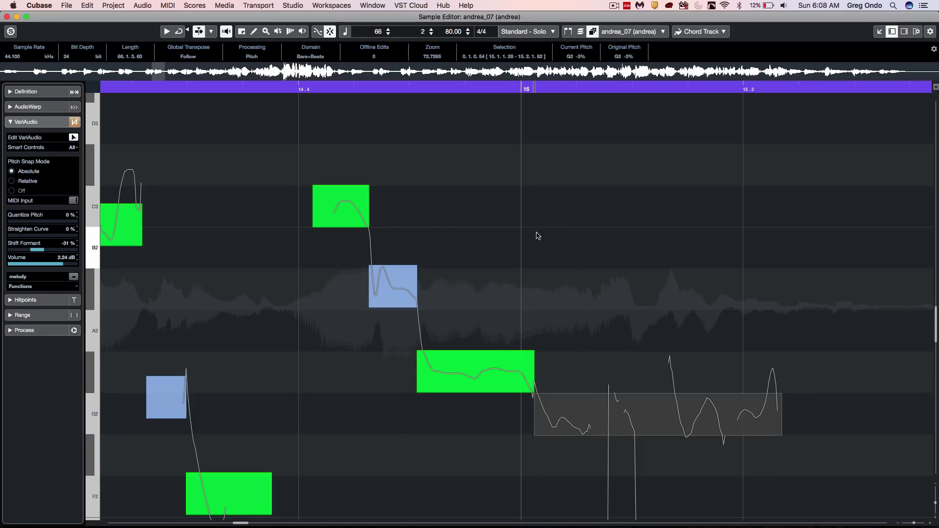